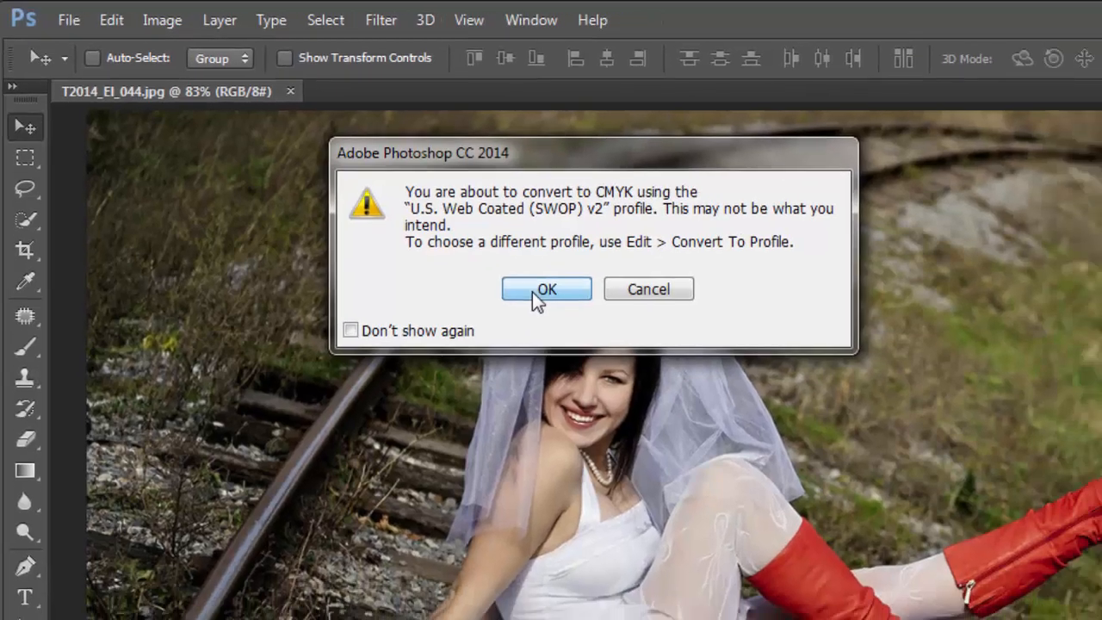
Confirm the photo's conversion to CMYK, isolate the Black channel, and select and copy all of it
click(579, 321)
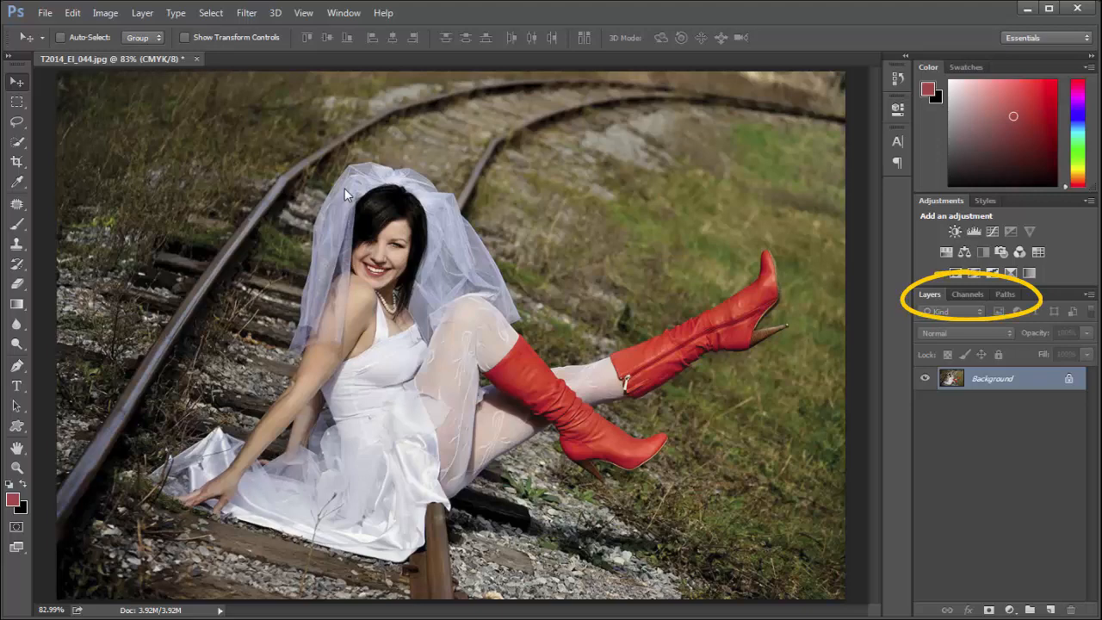
click(346, 14)
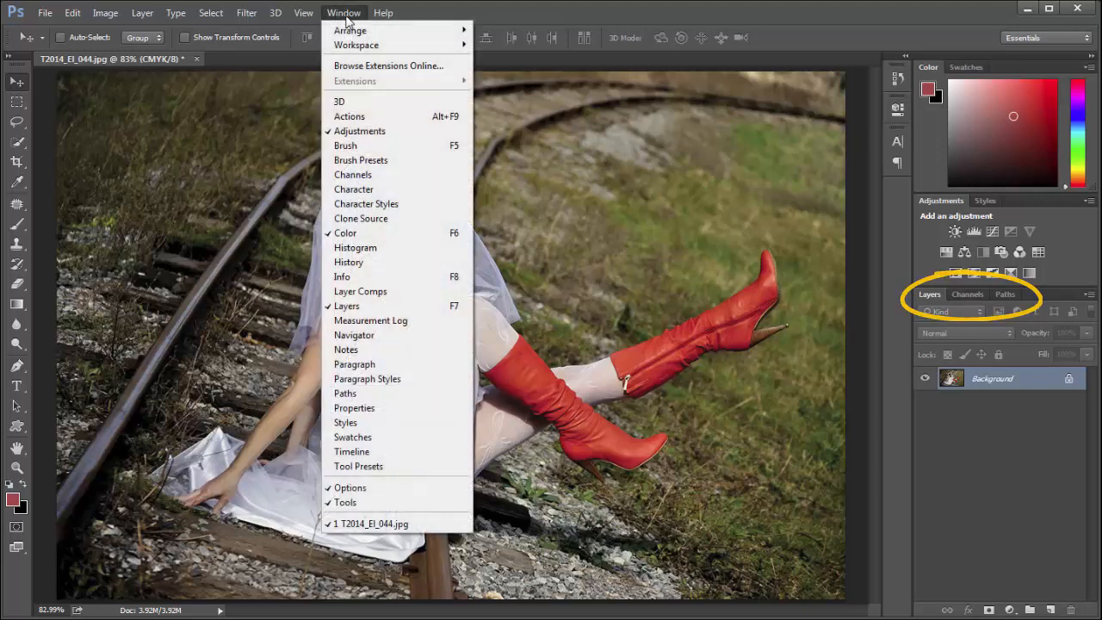
click(362, 174)
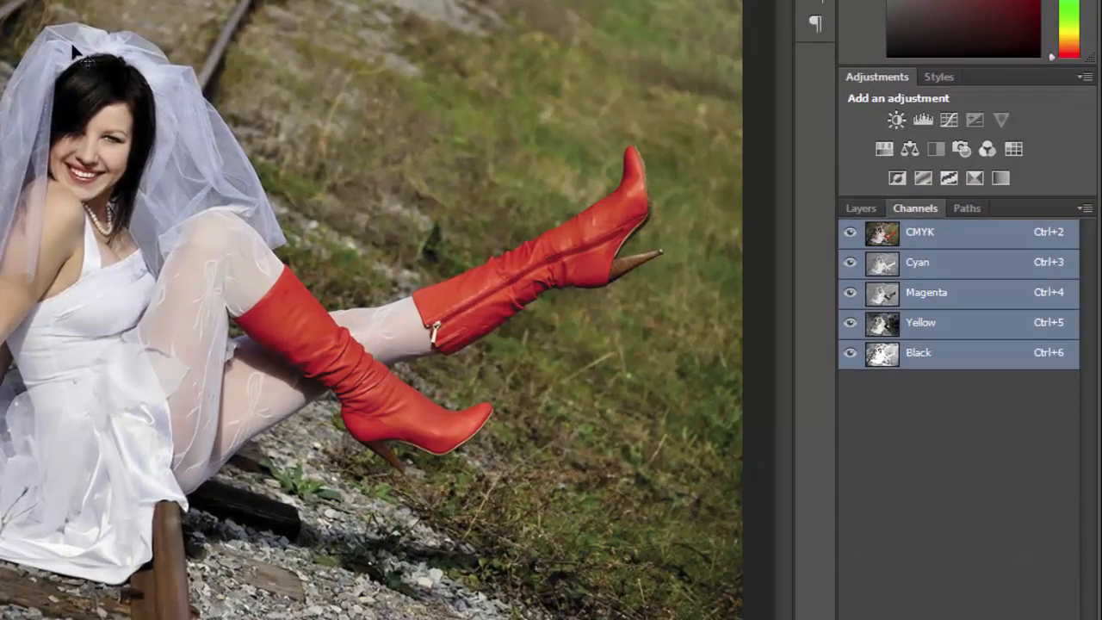
click(956, 361)
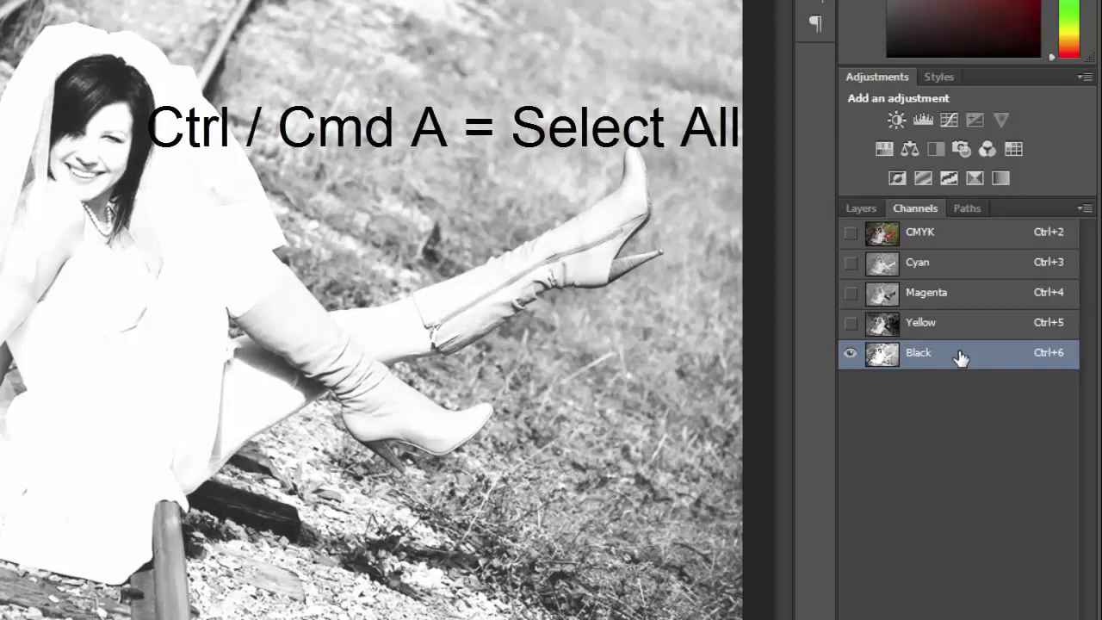
key(ctrl+a)
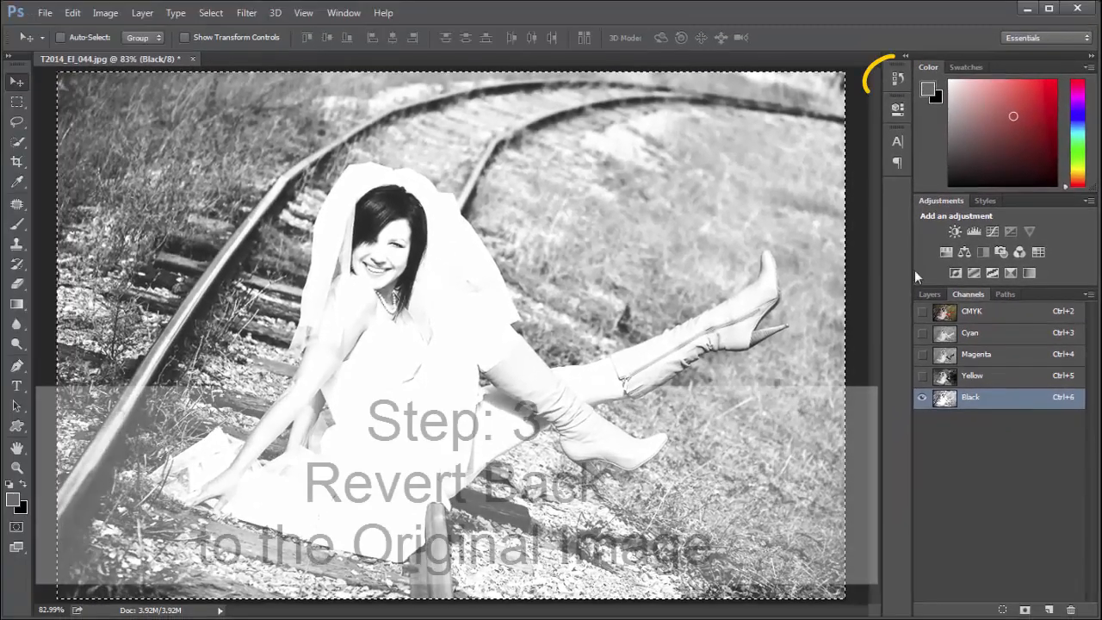
Revert the photo to its original T2014_EI_044.jpg history snapshot and paste the copied Black channel as a new layer
click(896, 79)
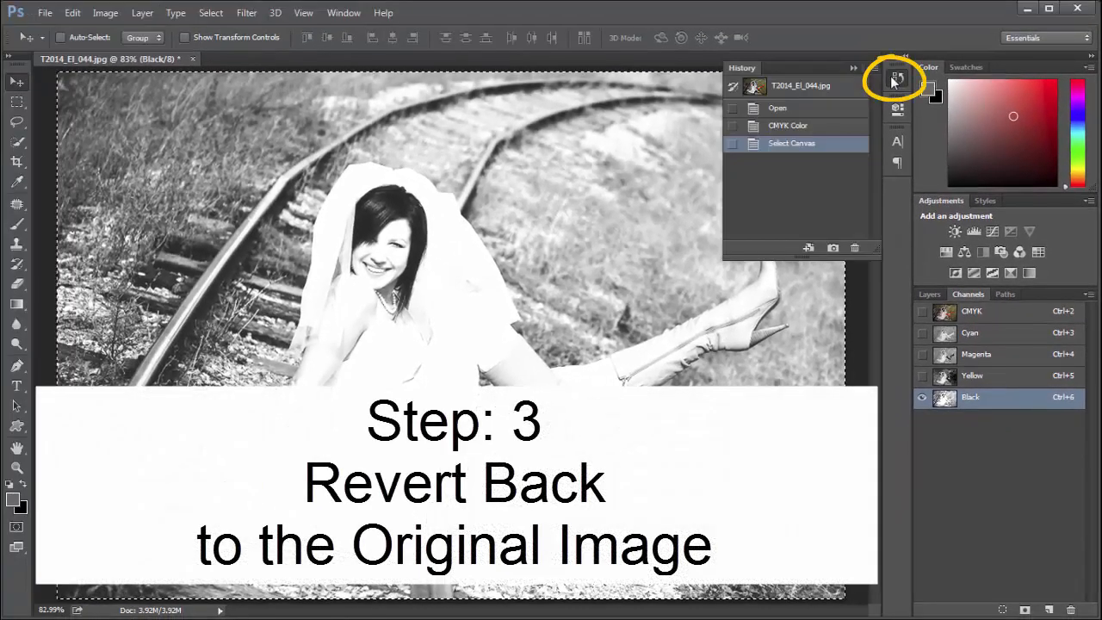
click(845, 89)
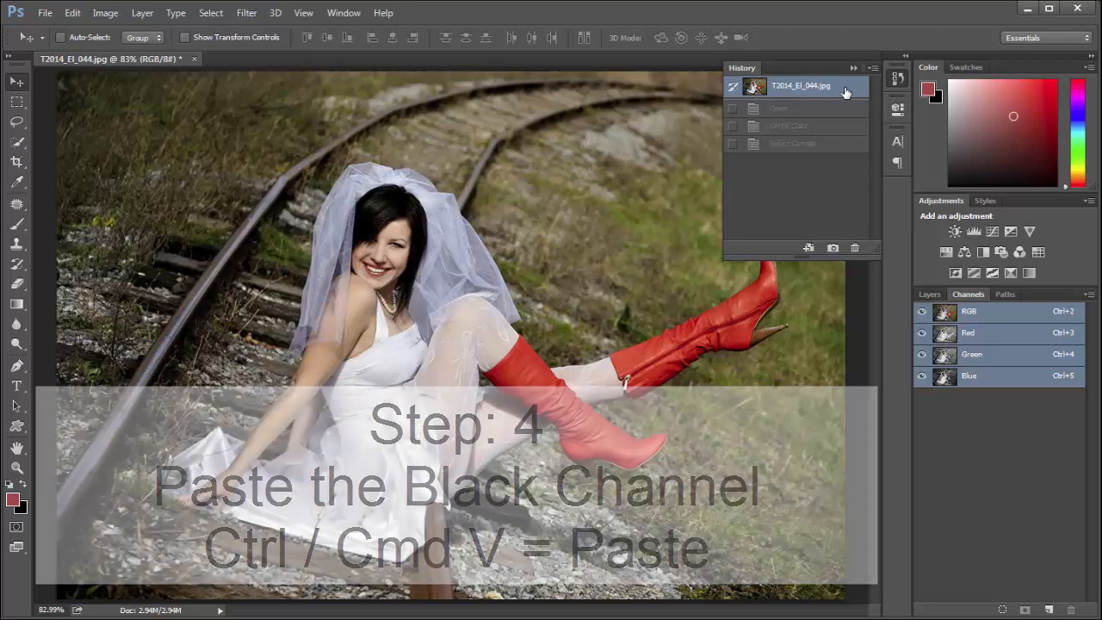
key(ctrl+v)
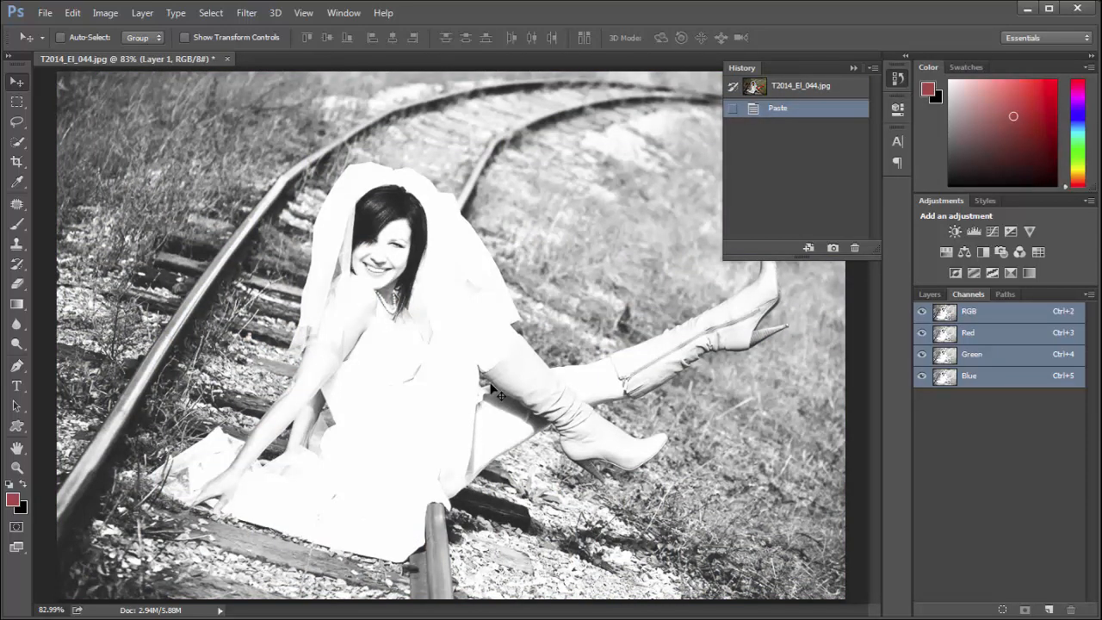
click(854, 68)
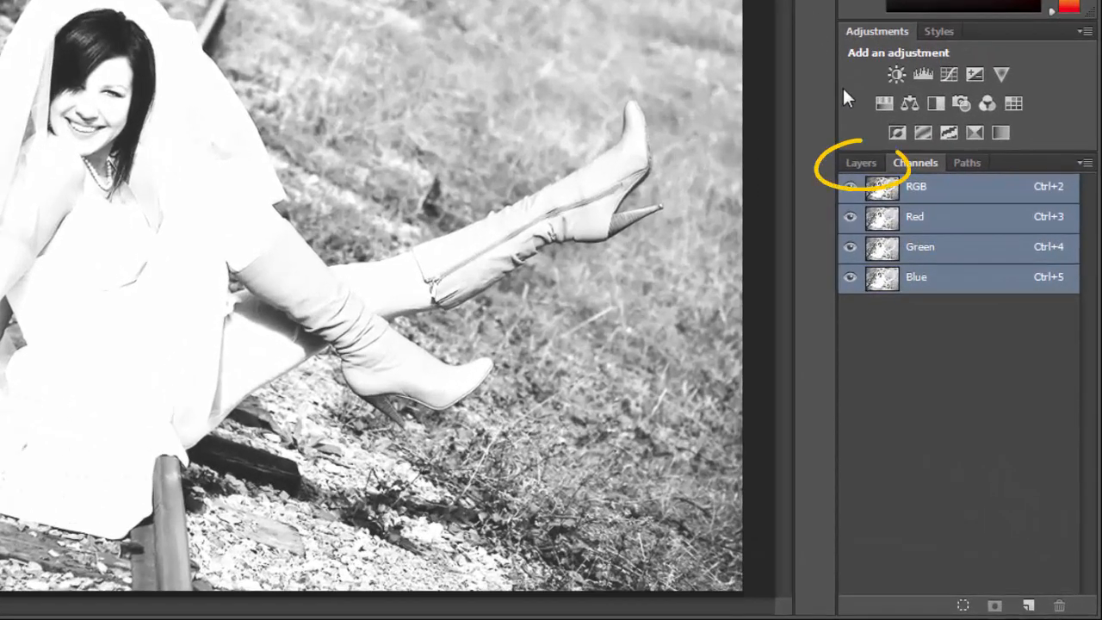
Add a Levels adjustment above the pasted layer with the black input at 36 and the midtones at 2.31
click(857, 163)
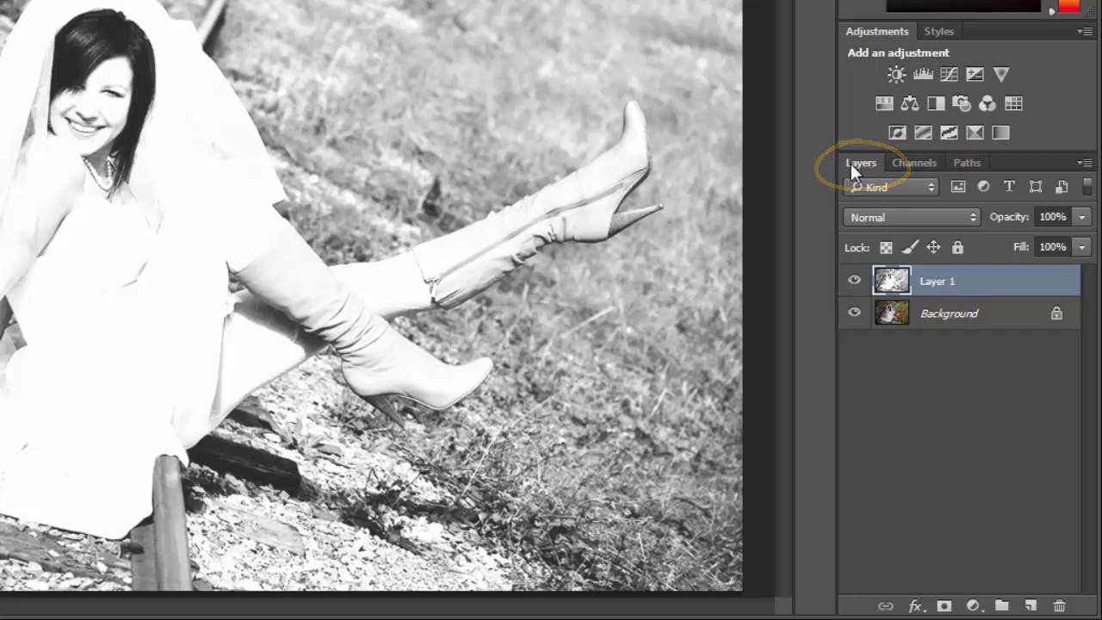
click(931, 79)
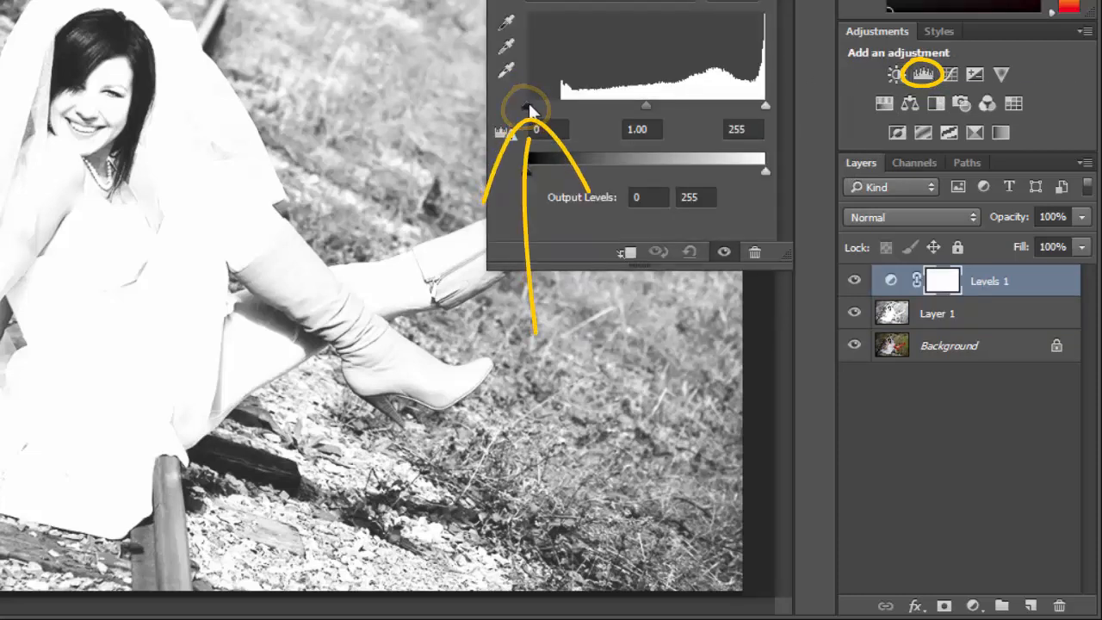
drag(531, 109, 562, 113)
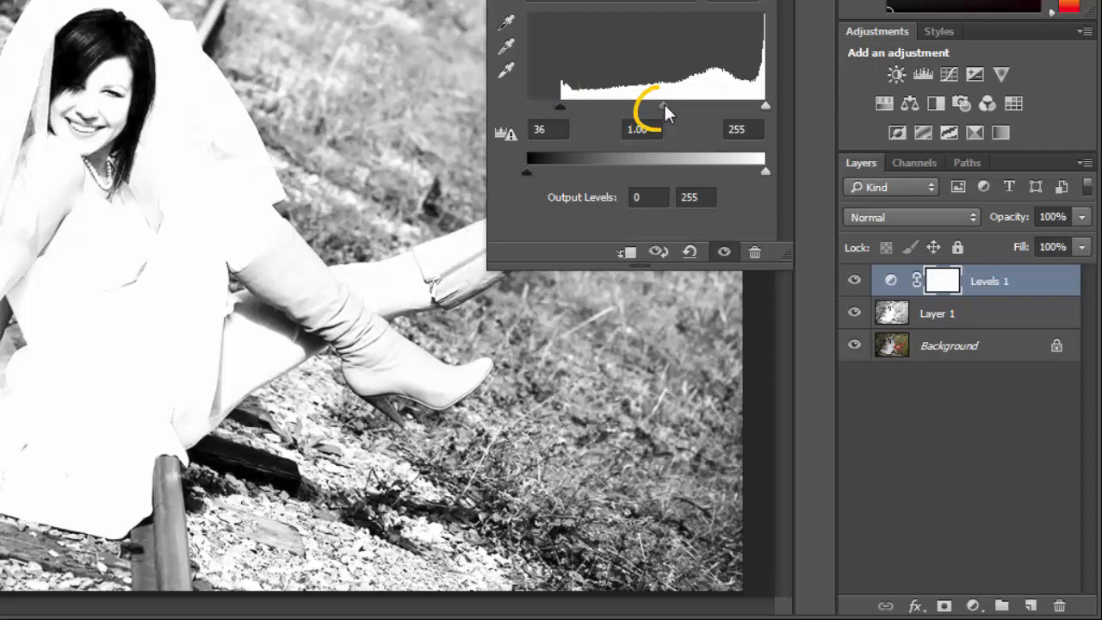
drag(658, 107, 601, 112)
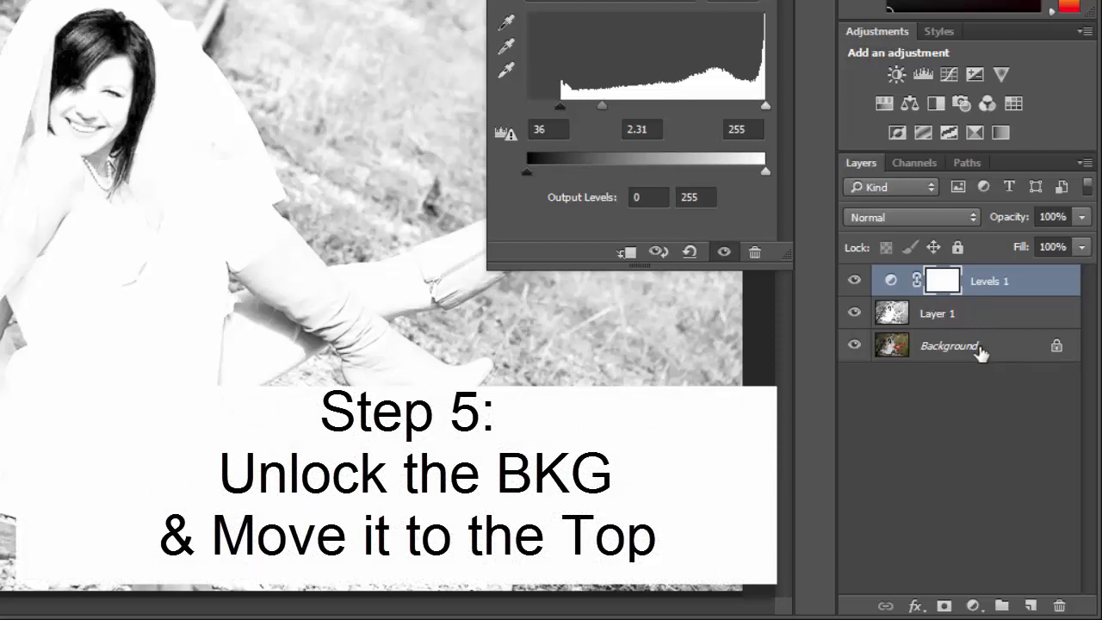
Unlock the Background as Layer 0 and move it to the top of the layer stack
double_click(949, 345)
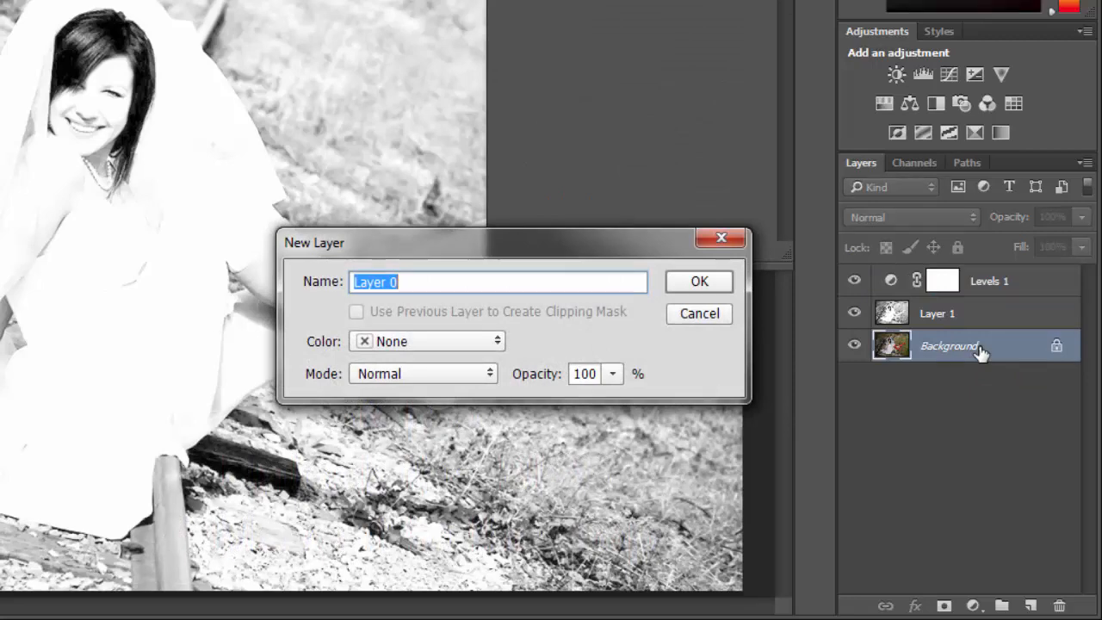
key(Return)
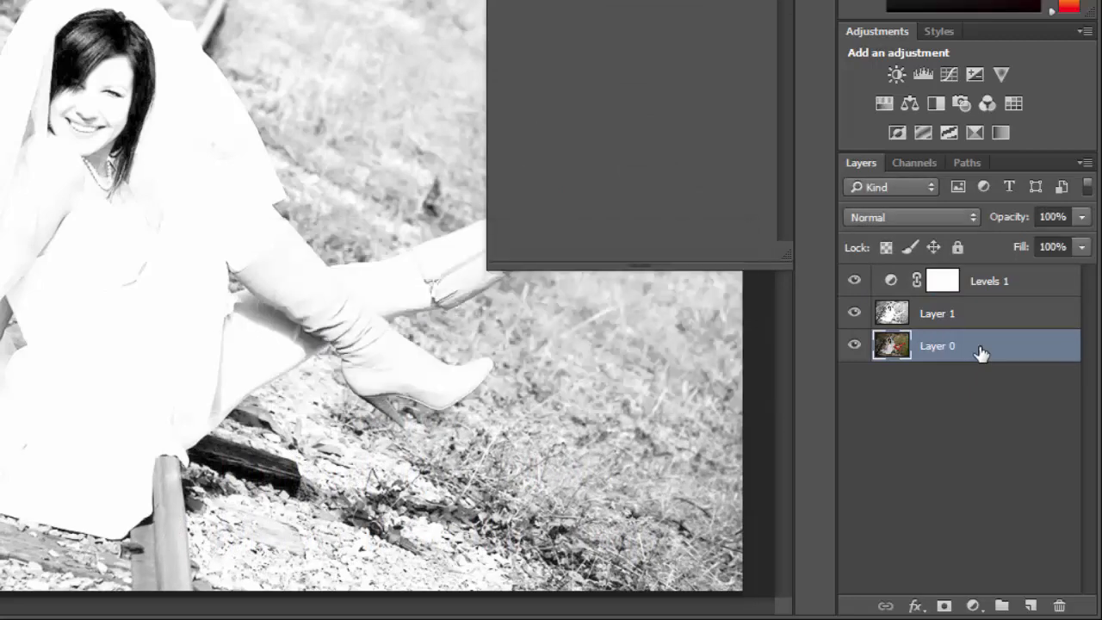
mouse_move(981, 352)
mouse_down()
mouse_move(972, 258)
mouse_move(973, 275)
mouse_up()
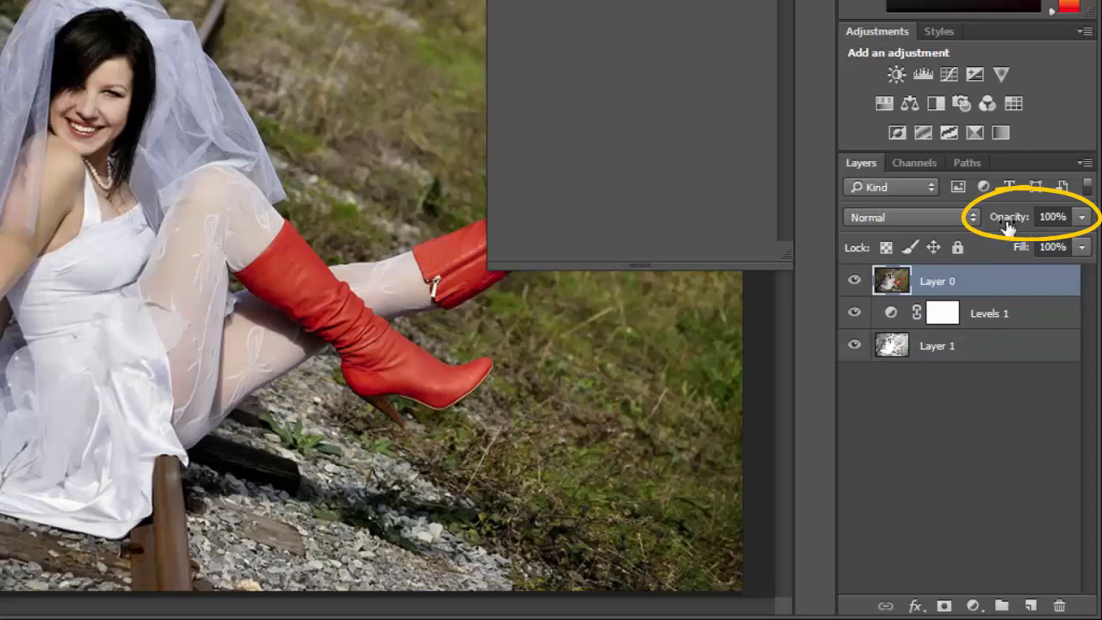
Reduce the opacity of the color photo layer, Layer 0, to 38%
drag(1014, 219, 963, 227)
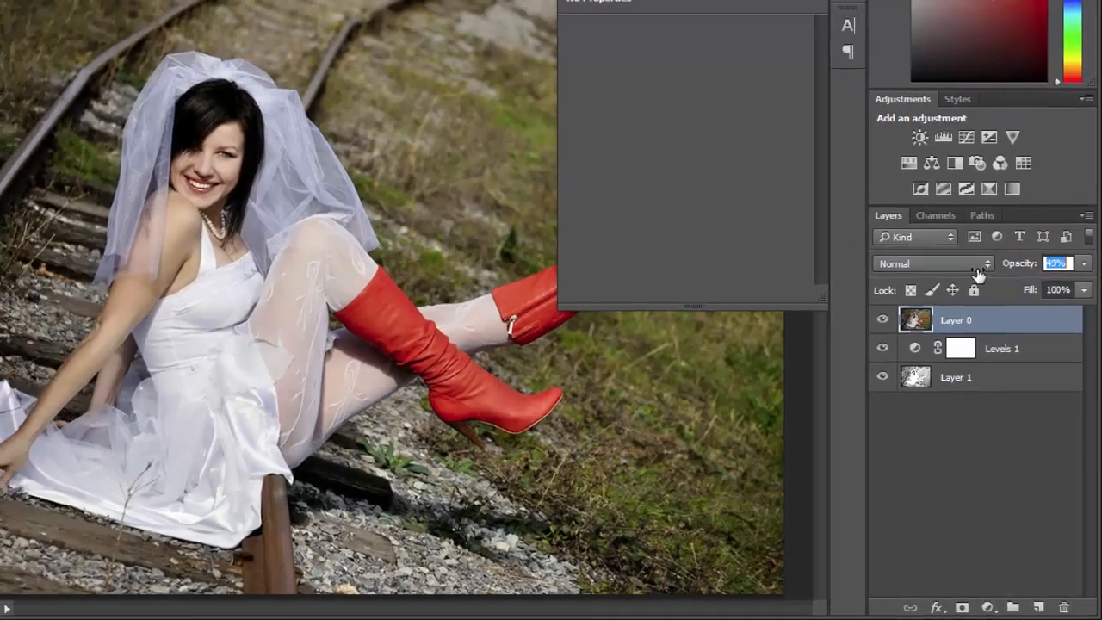
drag(979, 272, 954, 269)
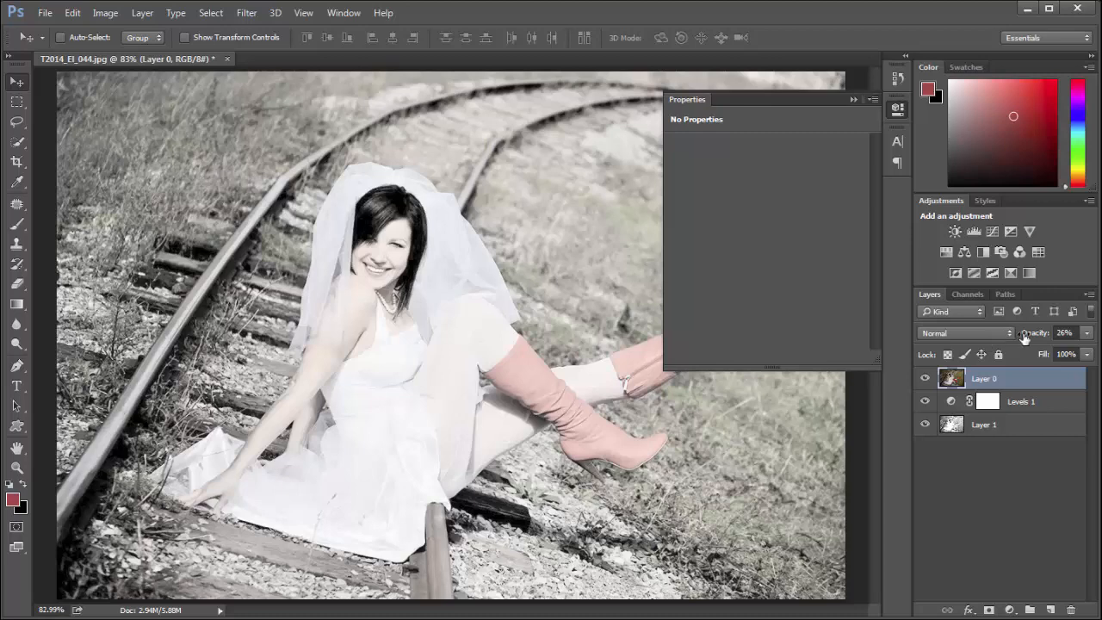
drag(1024, 338, 1034, 338)
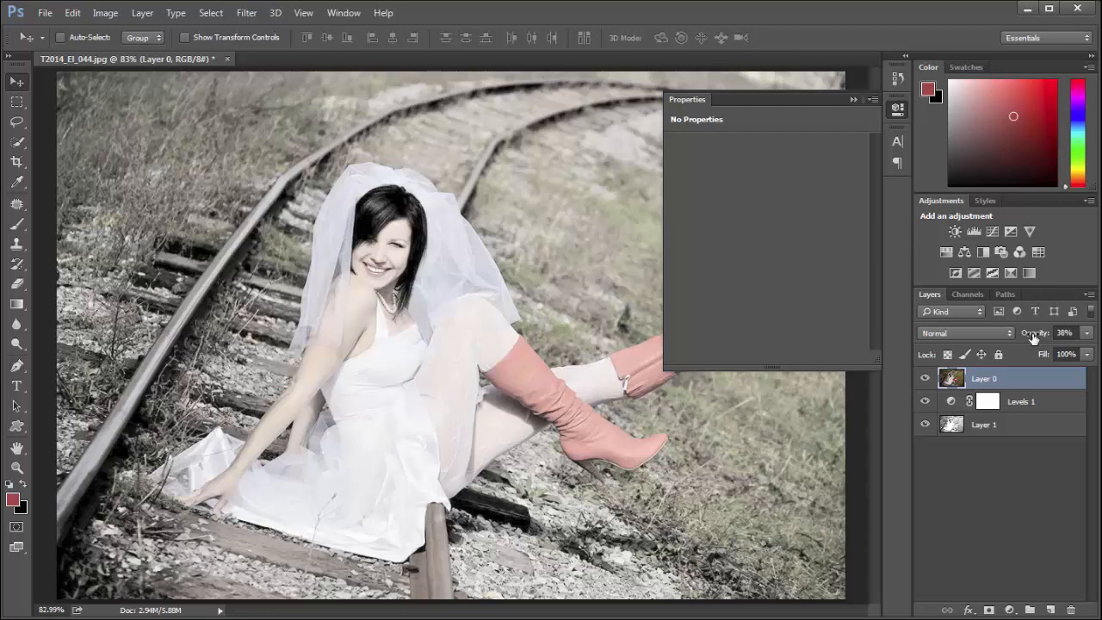
click(853, 101)
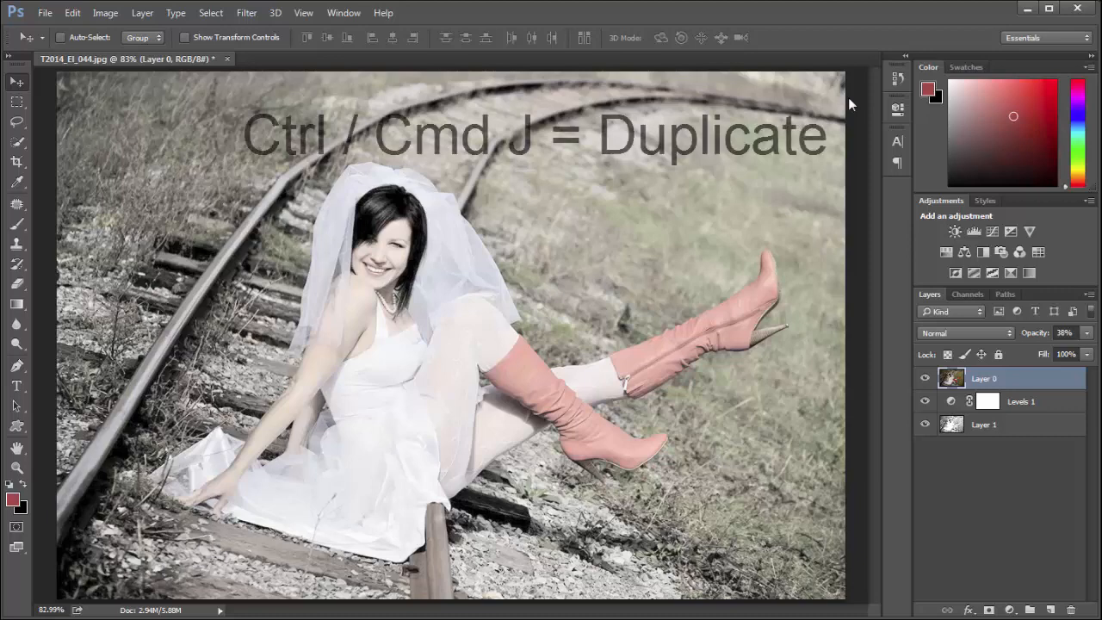
Duplicate Layer 0 and start a Color Range selection sampled from the red of the boot
key(ctrl+j)
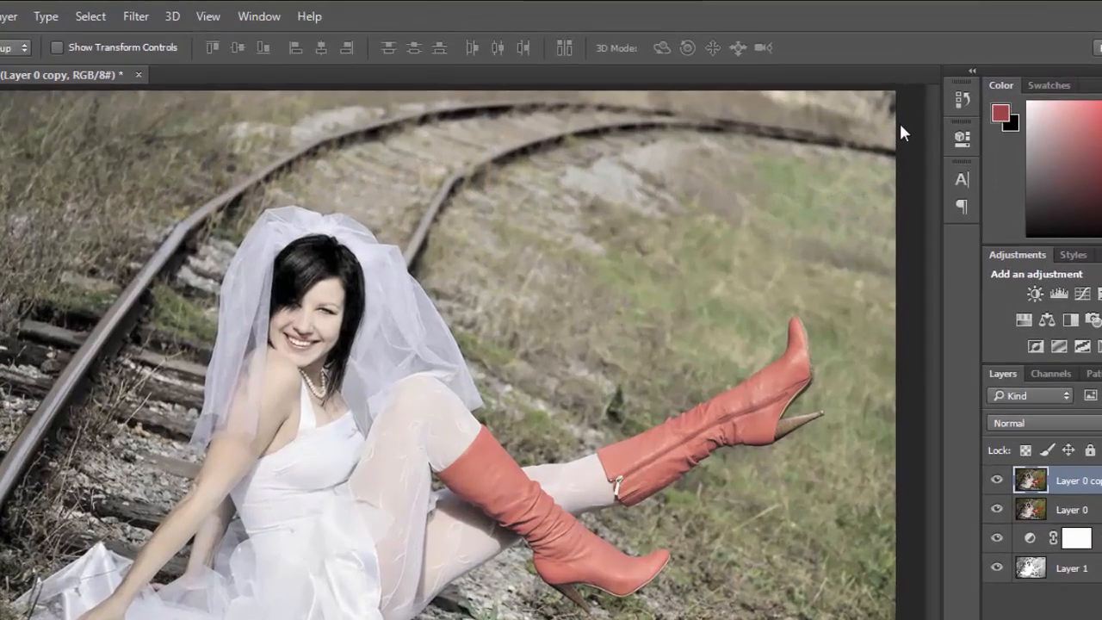
click(90, 16)
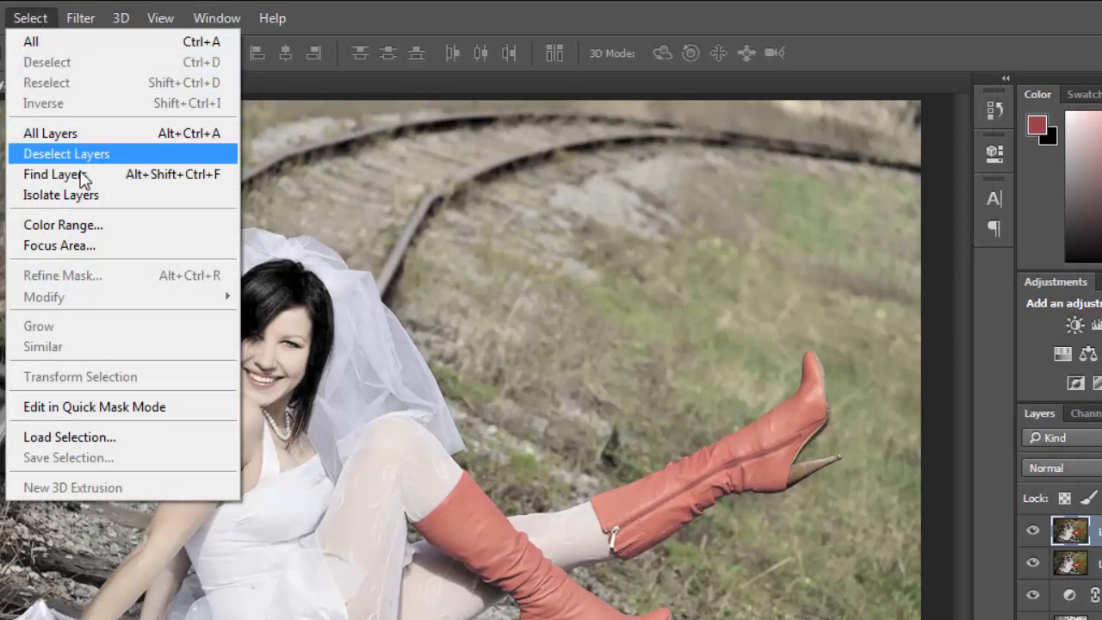
click(91, 225)
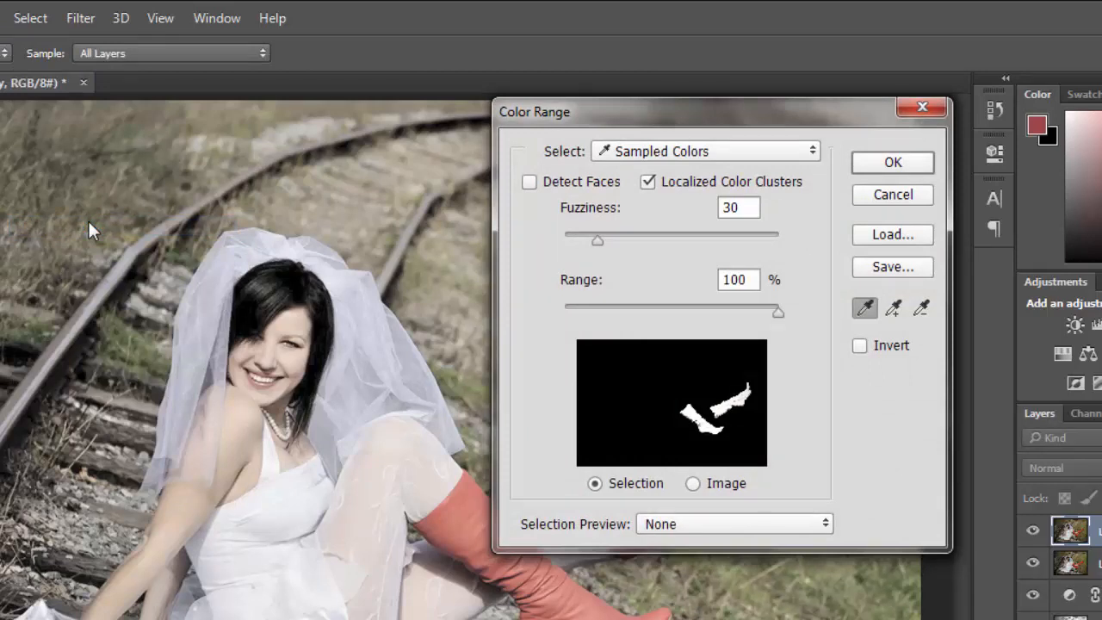
click(90, 220)
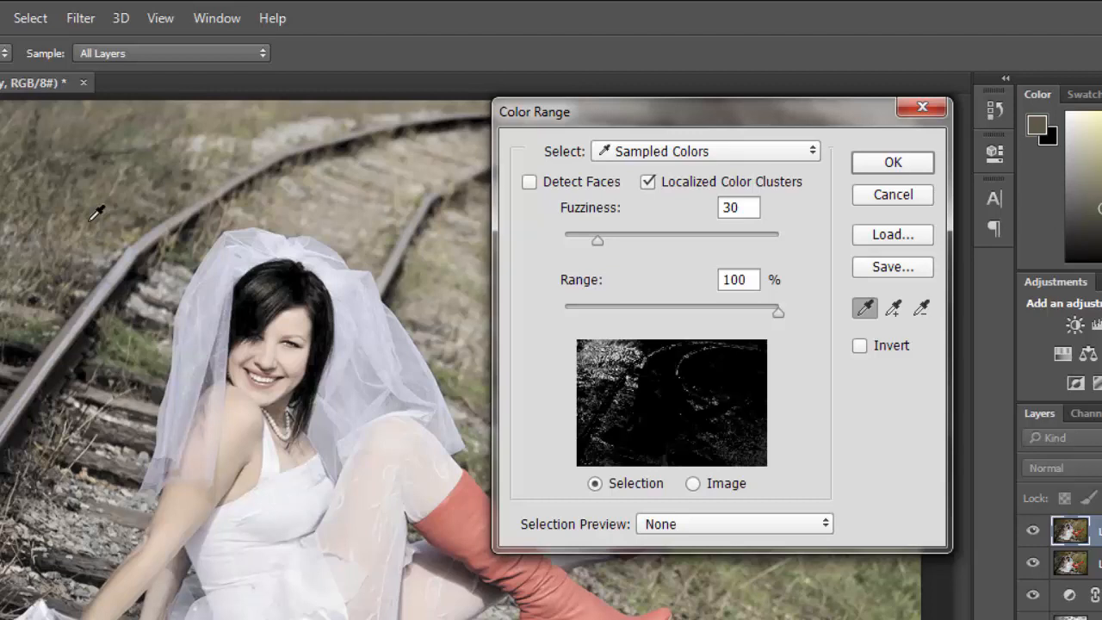
click(459, 514)
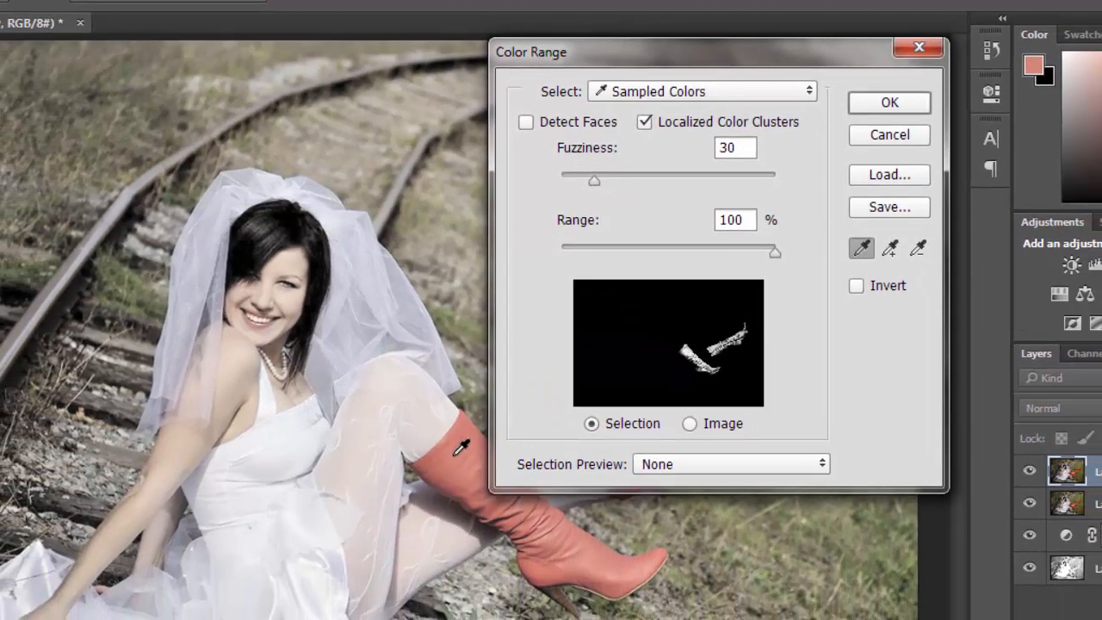
Add further red shades from the upper part, folds and toe of the boot to the Color Range sample and create the selection
shift+click(457, 444)
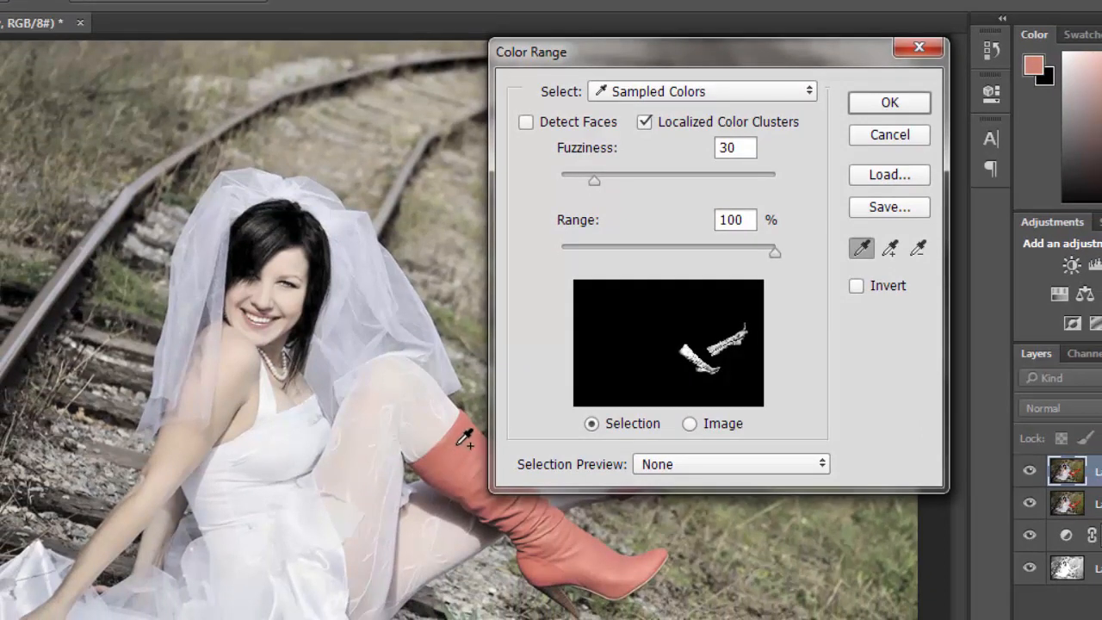
shift+click(452, 460)
shift+click(469, 470)
shift+click(471, 489)
shift+click(512, 507)
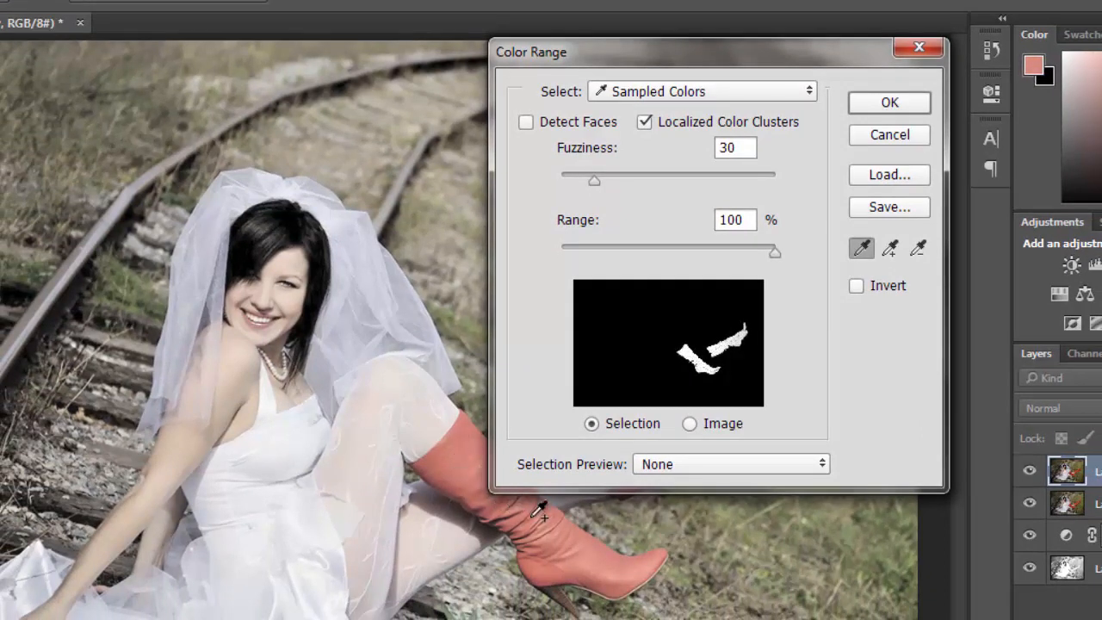
shift+click(533, 545)
shift+click(549, 539)
shift+click(565, 564)
shift+click(579, 565)
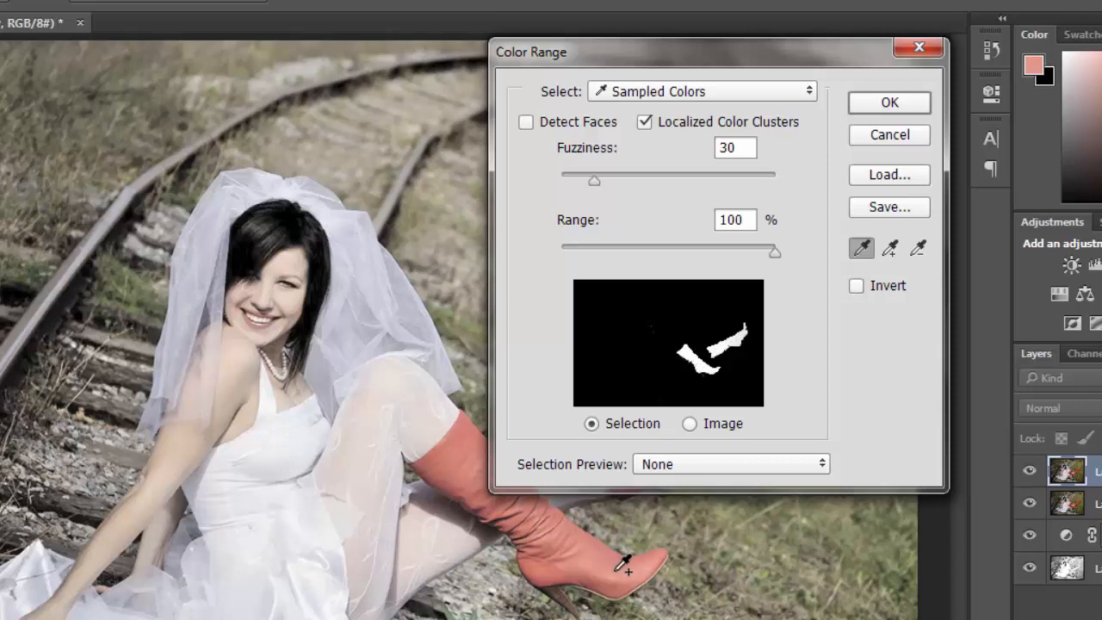
shift+click(615, 586)
shift+click(631, 579)
click(853, 102)
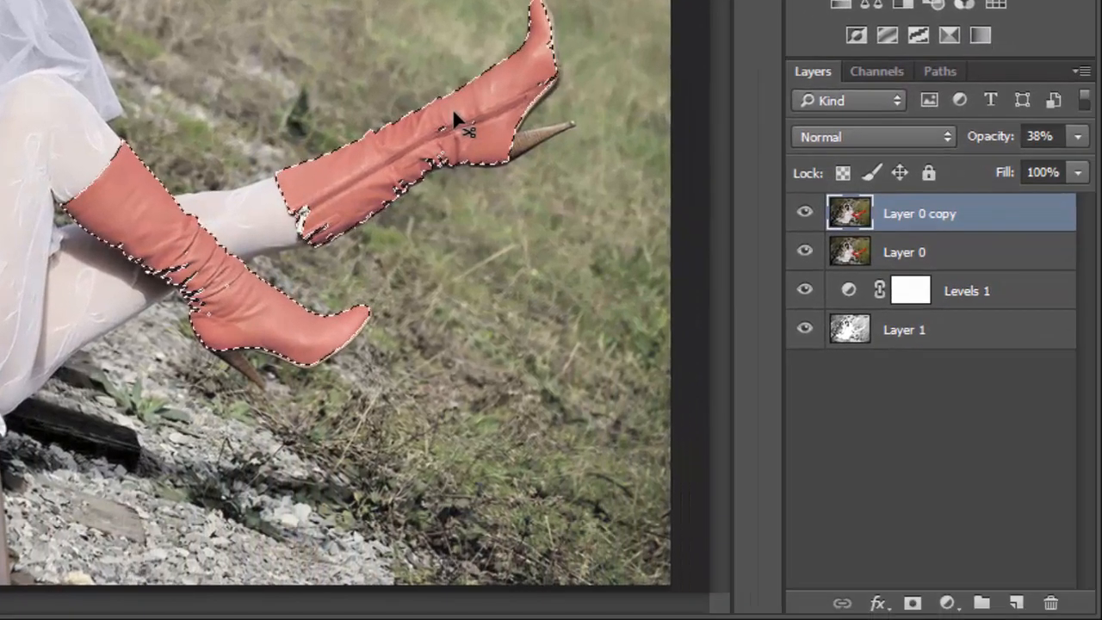
Mask Layer 0 copy to the boot selection and set the opacity of Layer 0 to 52%
click(915, 604)
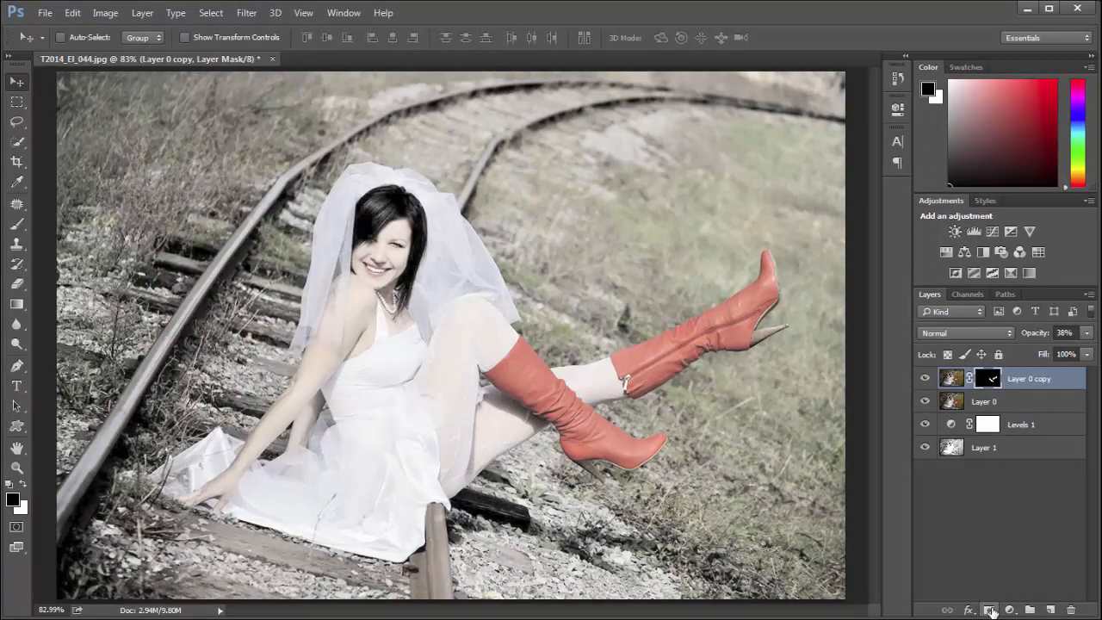
click(1006, 403)
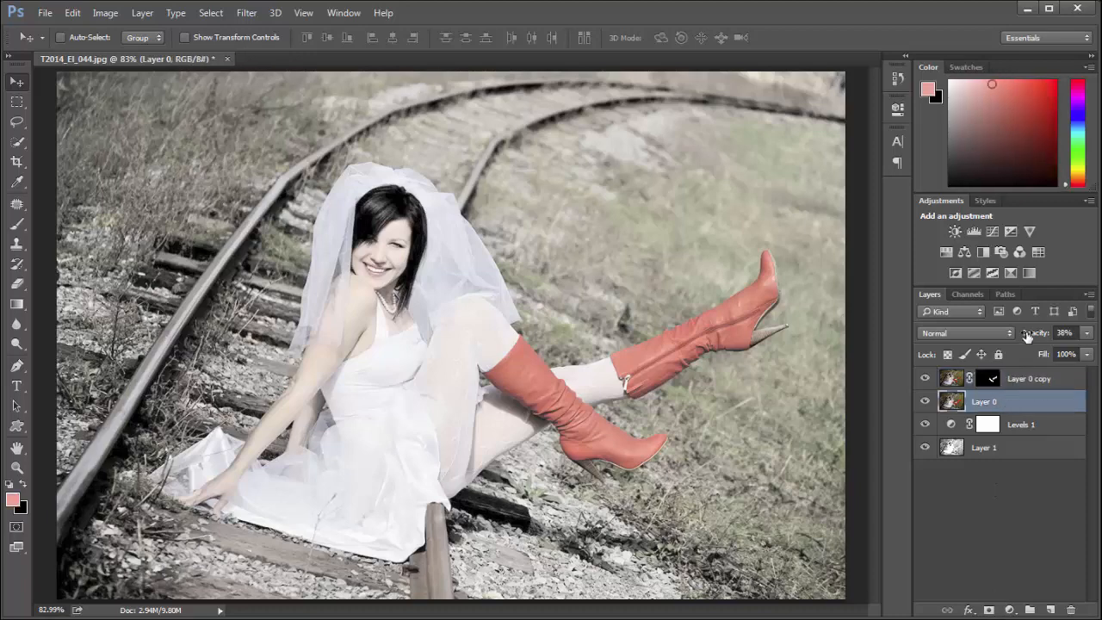
drag(1026, 337, 1040, 340)
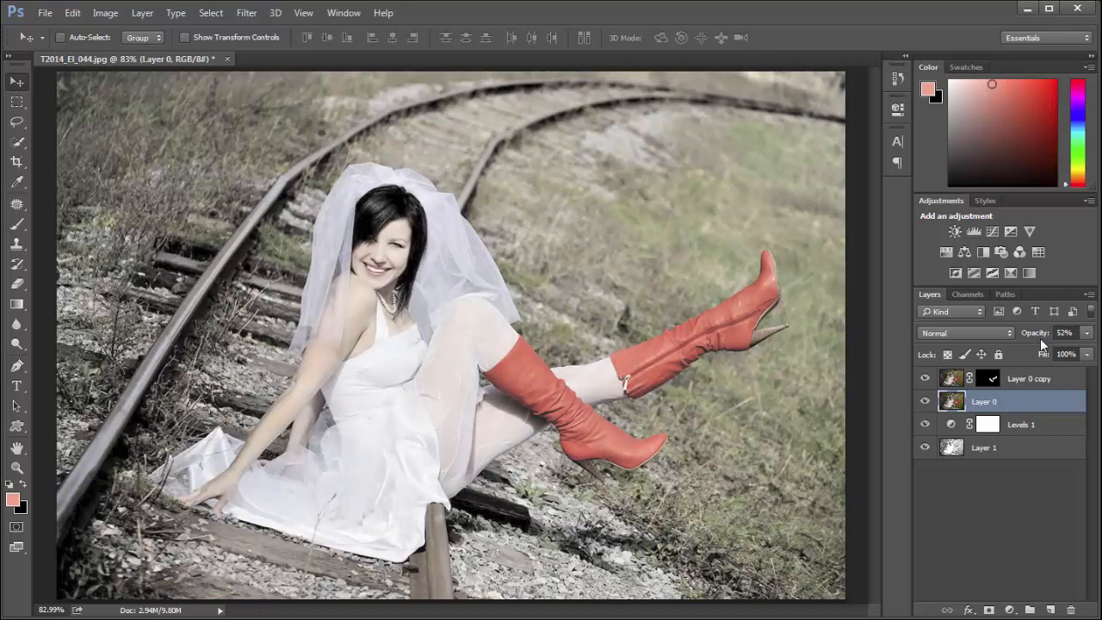